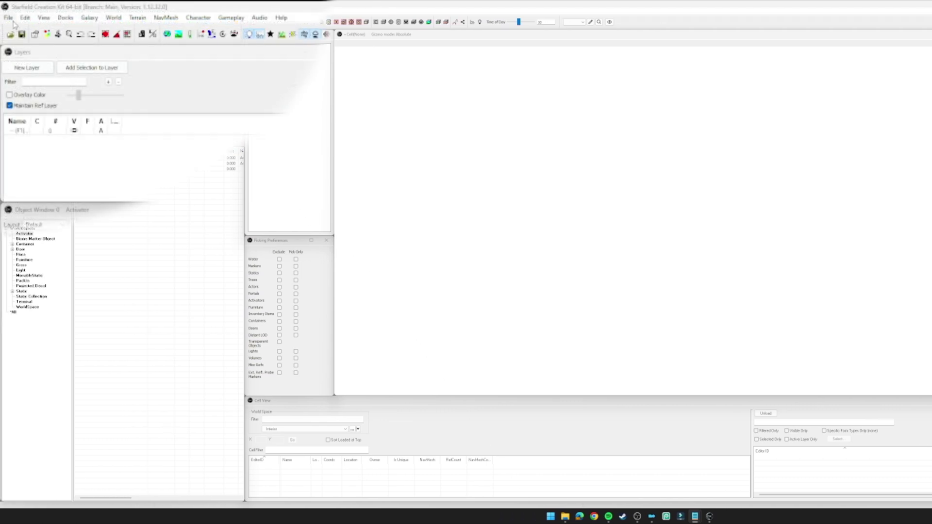
Switch the editor theme to Plastique Dark, then back to the Windows default.
left_click(11, 20)
mouse_move(57, 73)
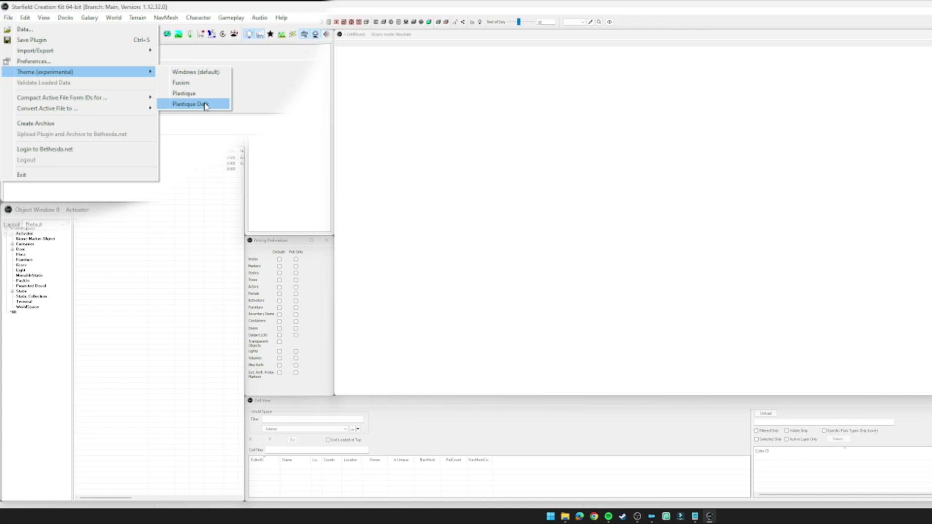
left_click(205, 105)
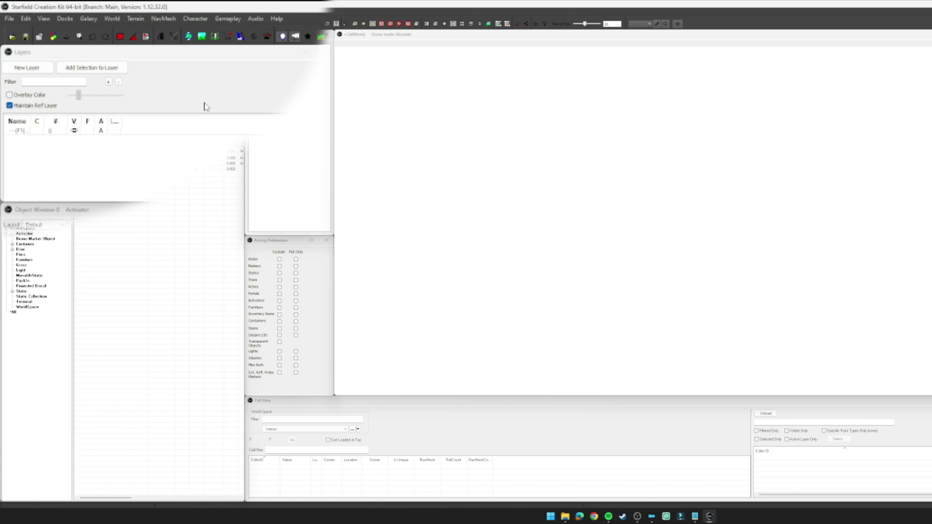
left_click(9, 18)
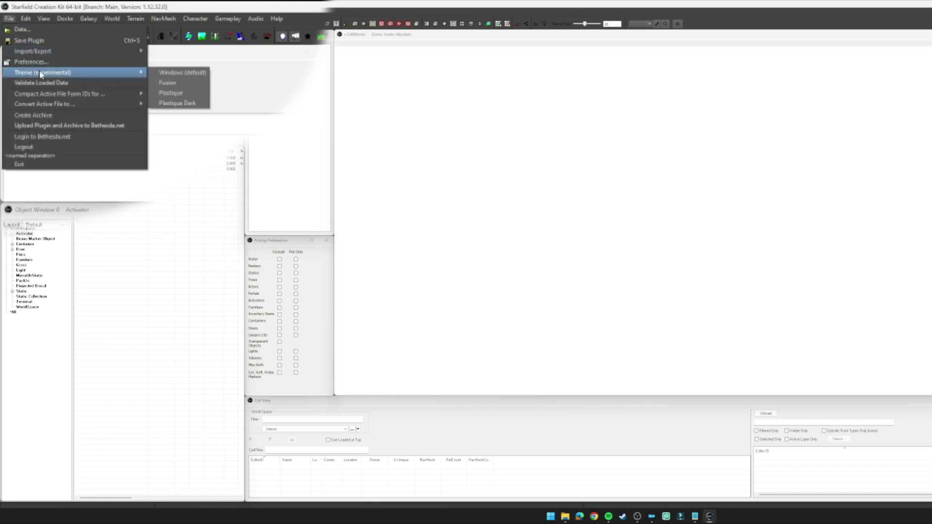
left_click(169, 76)
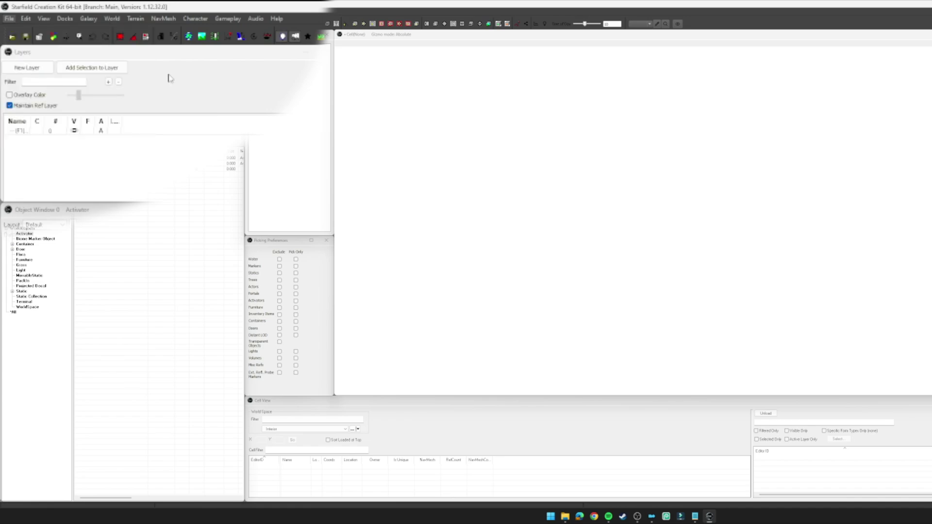
Try the Fusion theme, then return the editor to the Windows default theme.
left_click(13, 20)
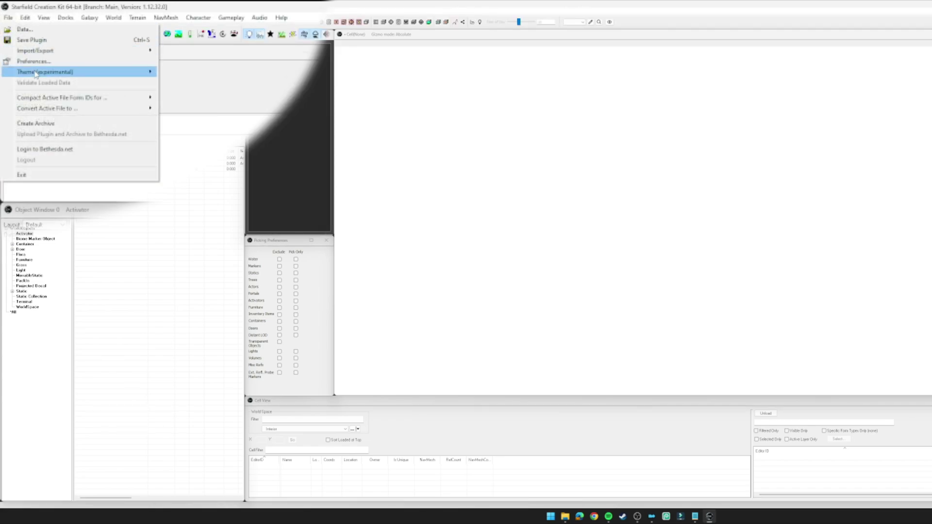
mouse_move(46, 74)
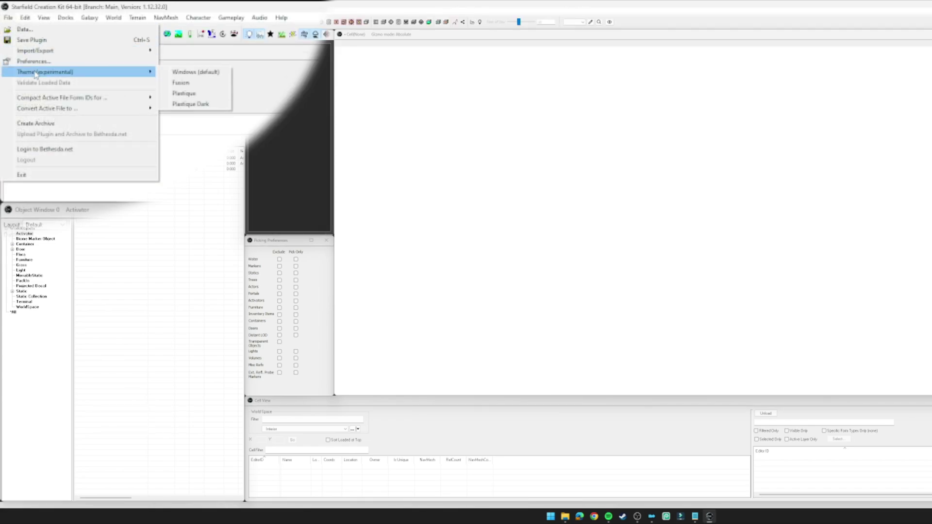
left_click(181, 84)
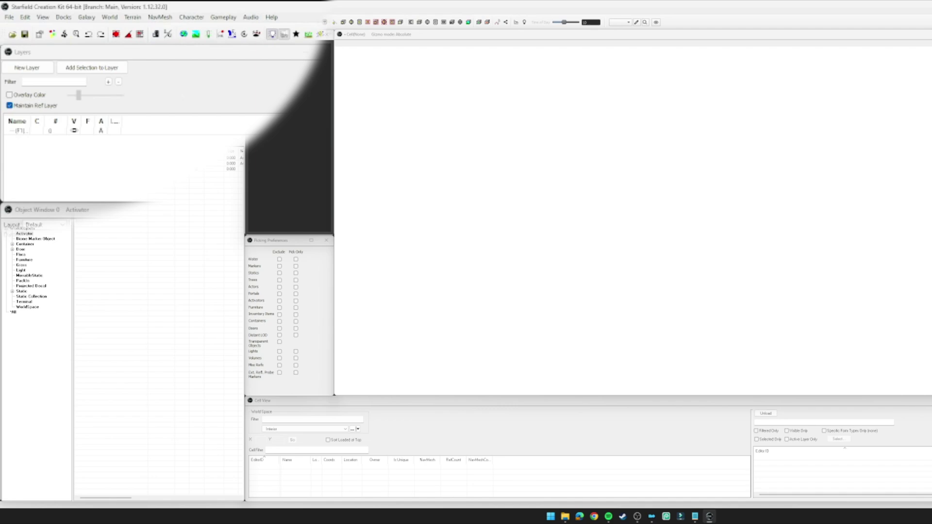
left_click(11, 19)
mouse_move(144, 74)
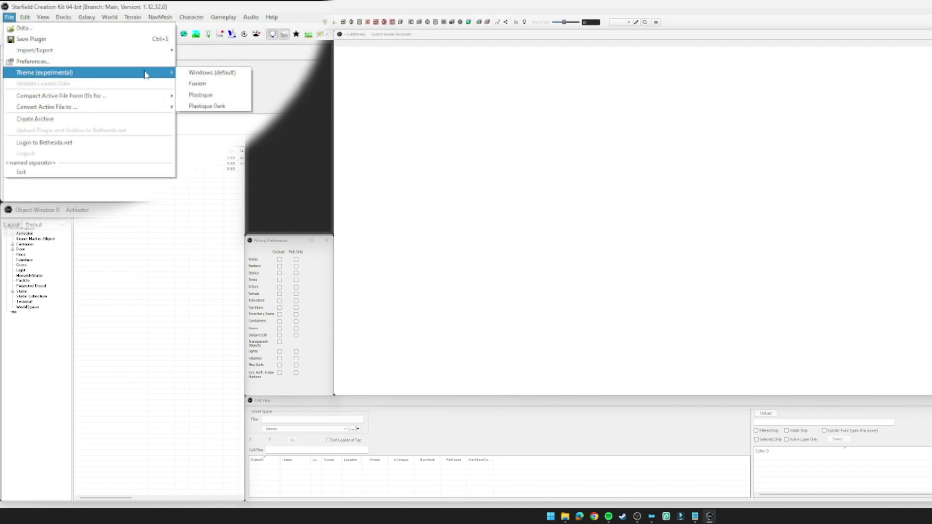
left_click(198, 73)
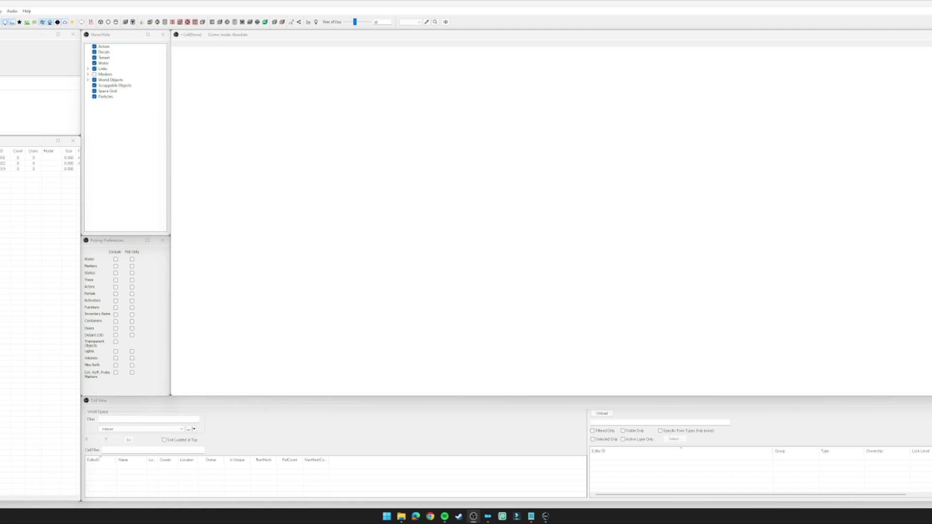
Float the render window and the Show/Hide panel out of the layout, then dock both back.
left_click(401, 161)
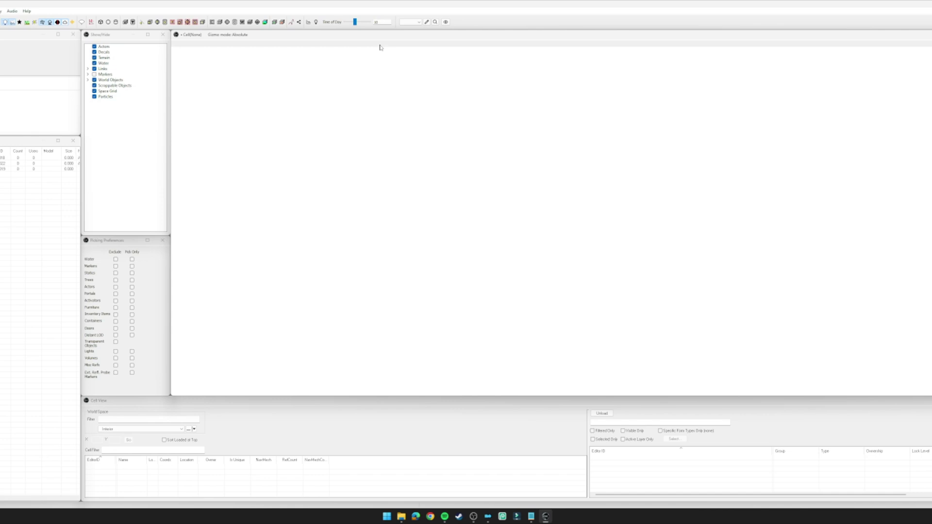
left_click_drag(381, 38, 241, 86)
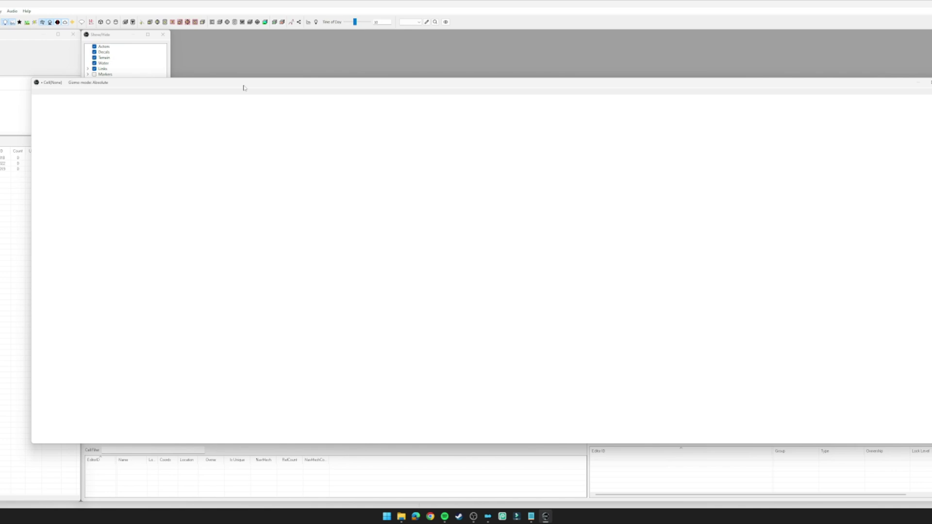
left_click_drag(239, 85, 379, 38)
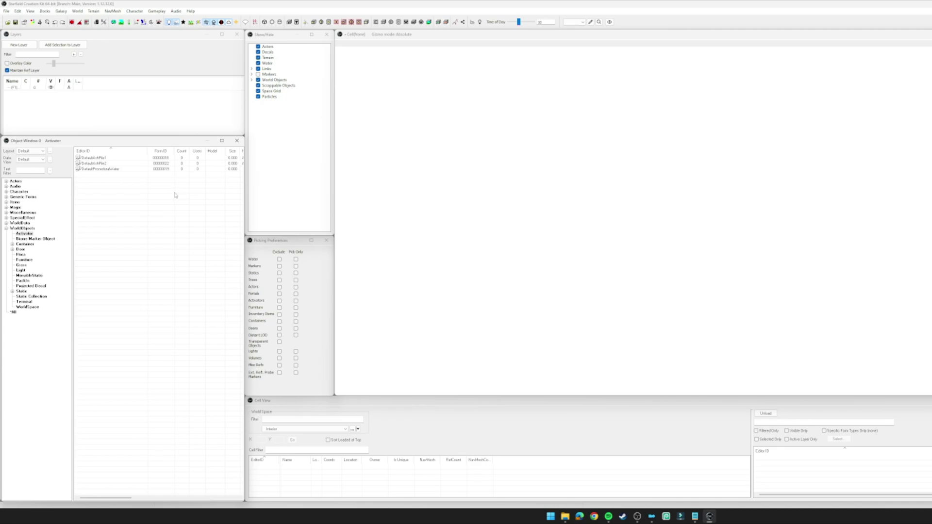
left_click(287, 38)
left_click_drag(286, 38, 328, 70)
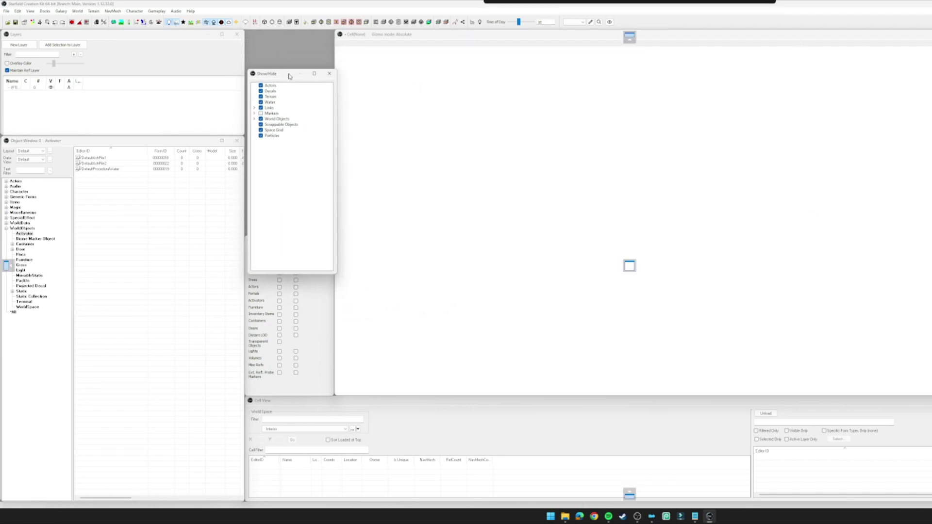
left_click_drag(289, 77, 276, 38)
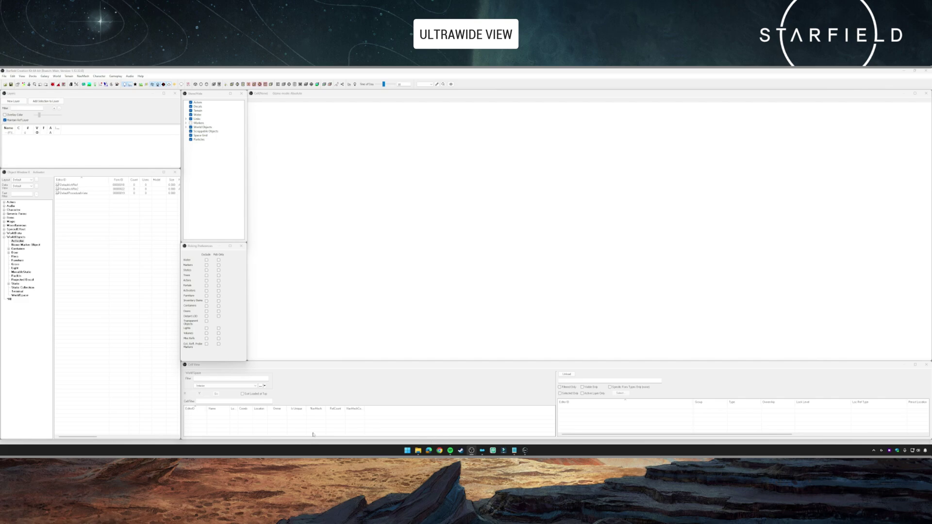
Browse the Standard and World Editing entries in the dock layout manager, then close it.
left_click(214, 185)
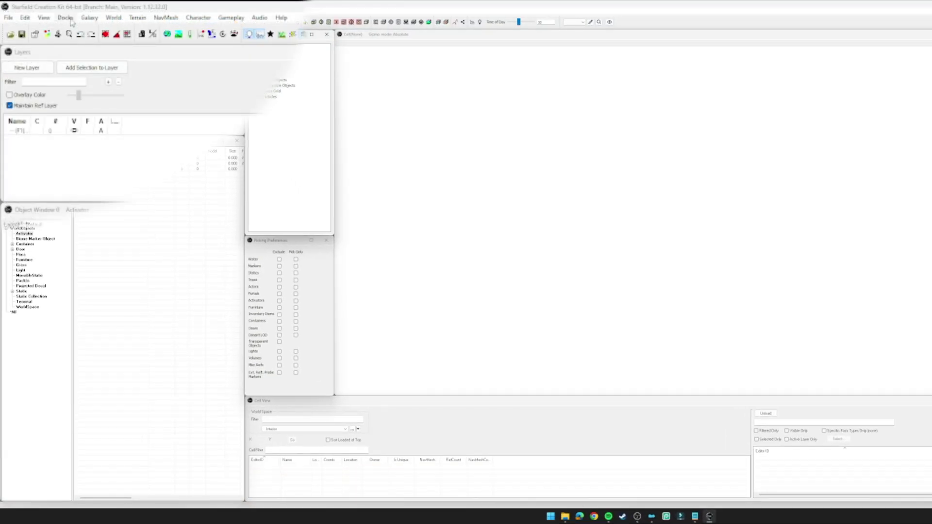
left_click(66, 17)
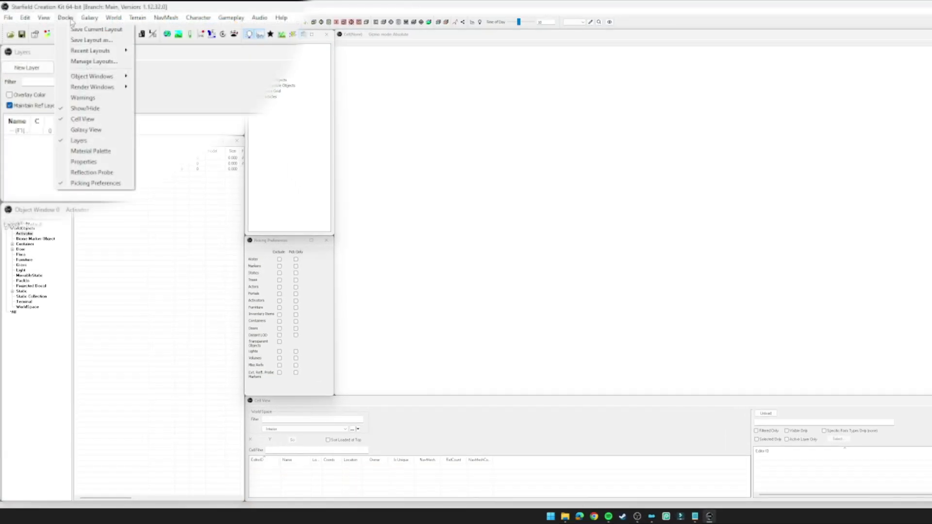
left_click(89, 62)
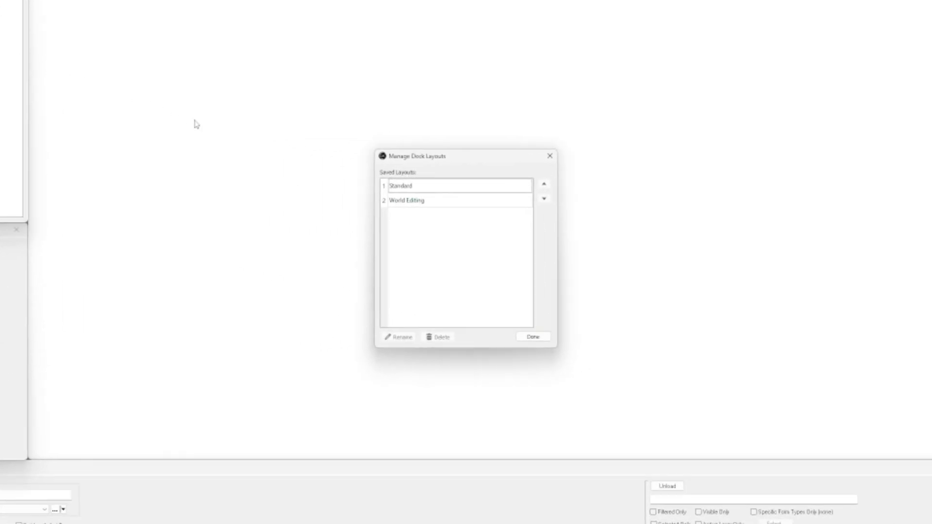
left_click(410, 187)
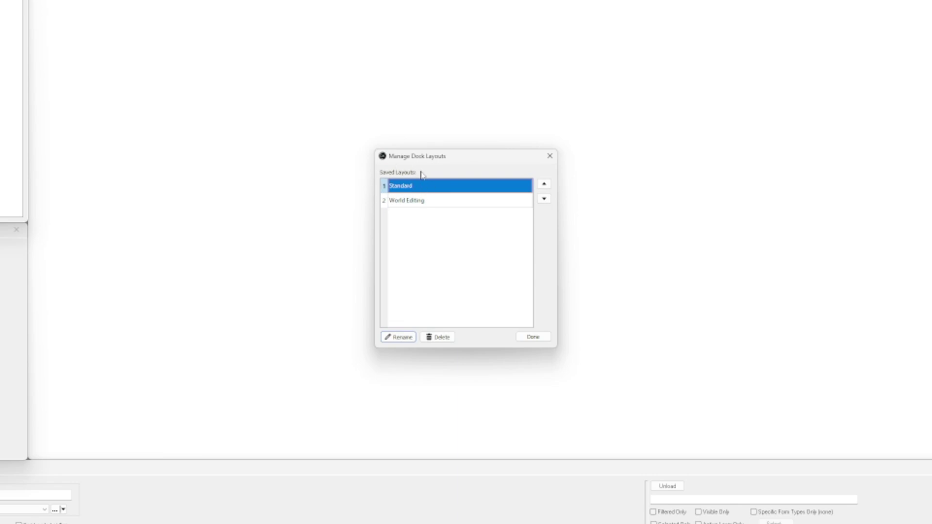
left_click(408, 200)
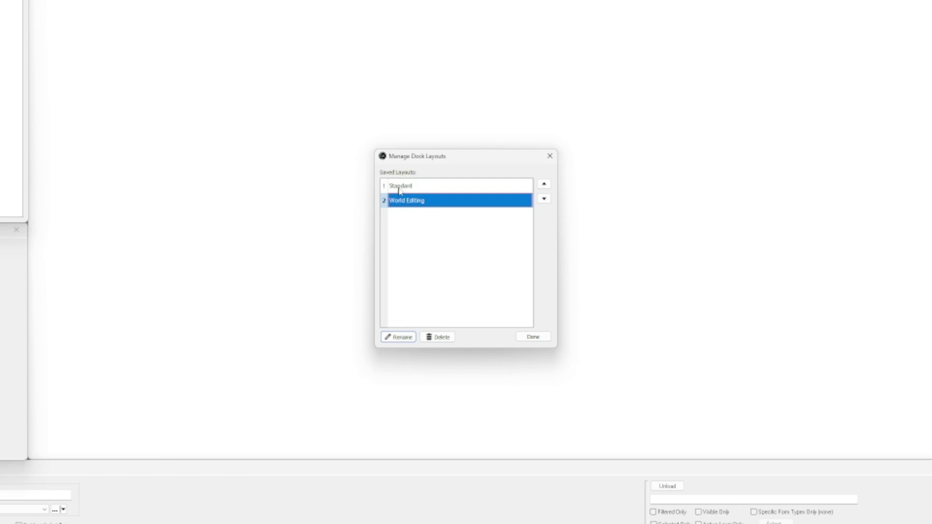
left_click(399, 189)
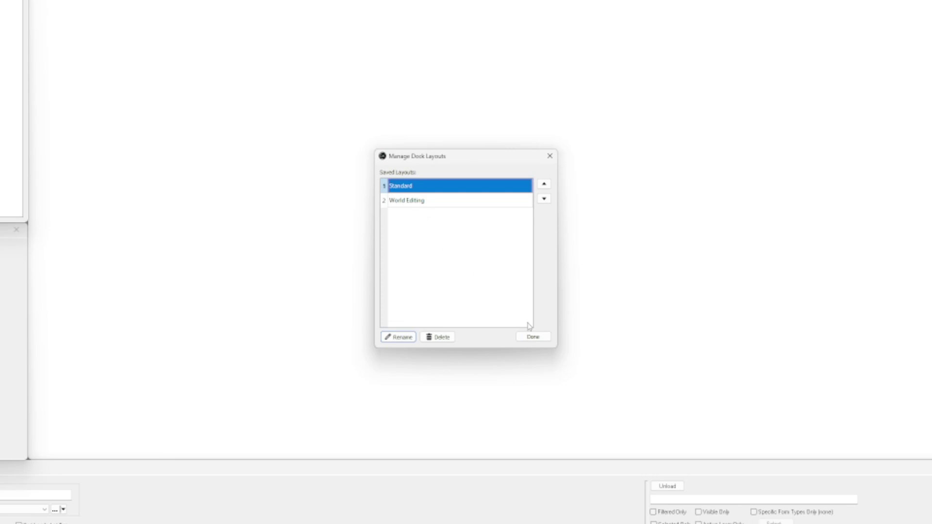
left_click(550, 156)
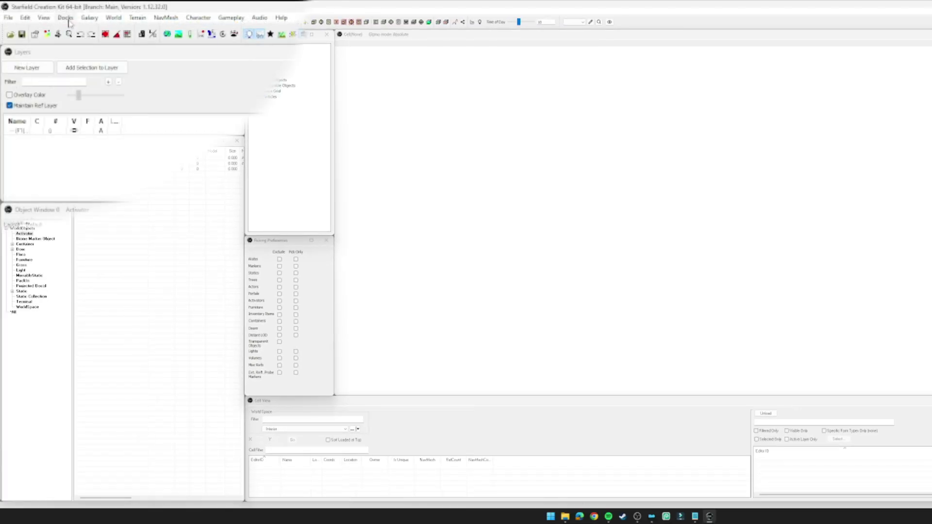
Switch to the Standard dock layout.
left_click(66, 18)
mouse_move(82, 53)
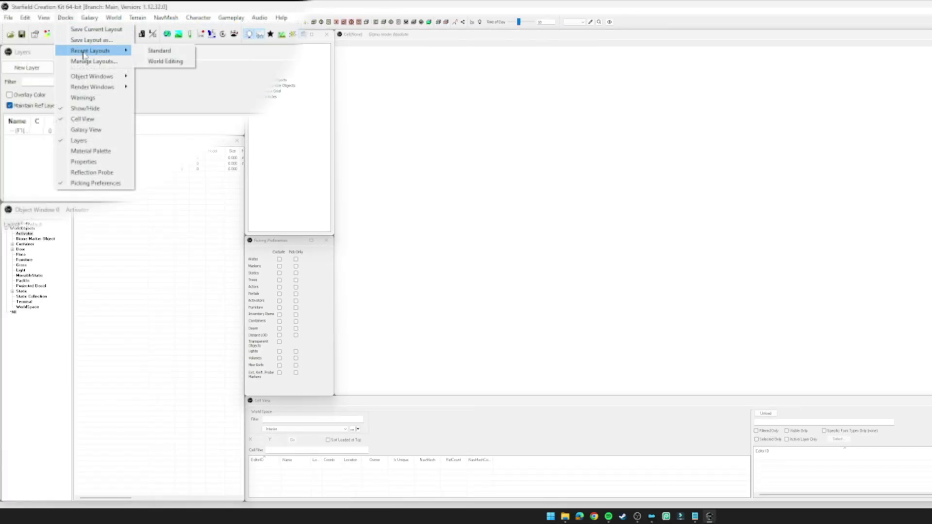
left_click(156, 51)
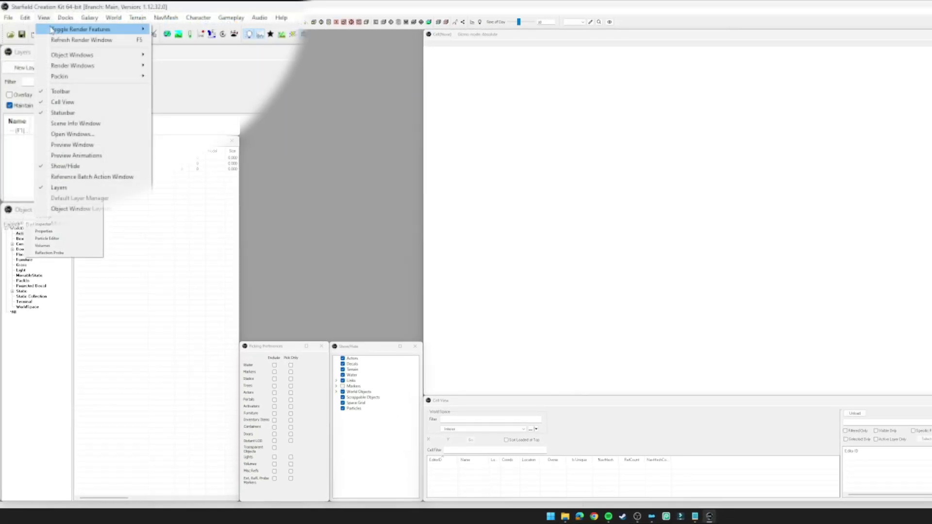
Open a second Object Window, size it at the upper left, and save the current layout.
mouse_move(66, 56)
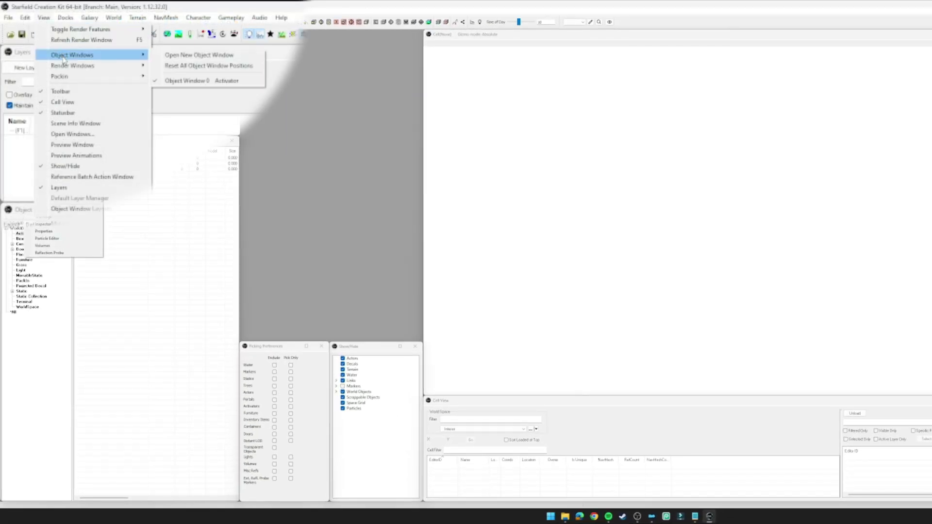
left_click(187, 57)
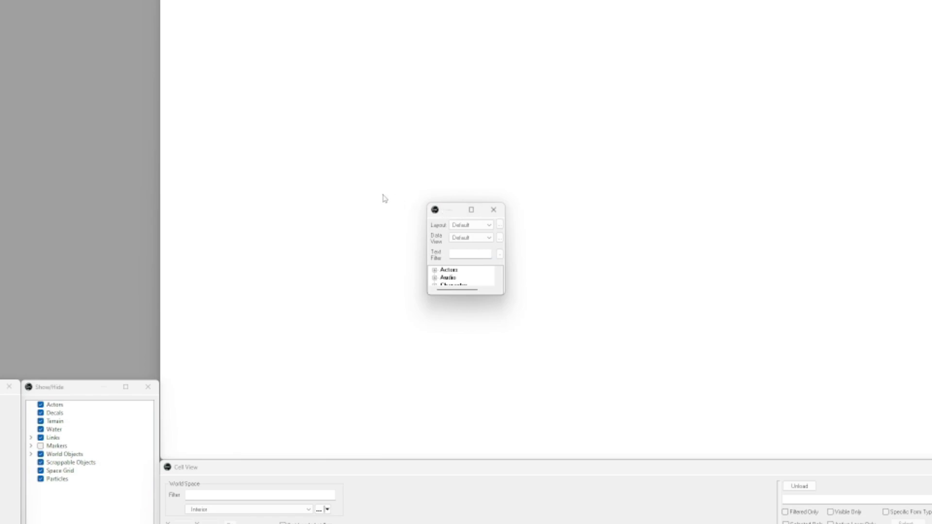
left_click_drag(427, 203, 206, 39)
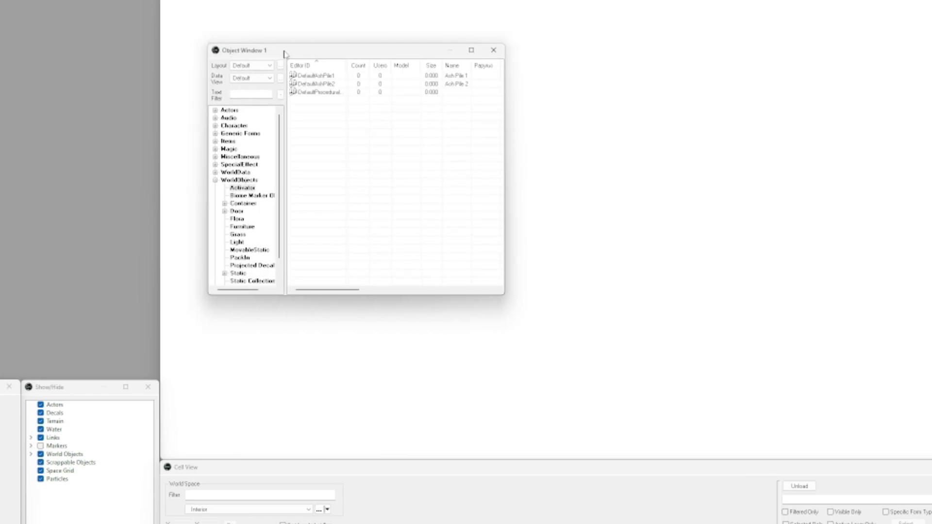
left_click_drag(285, 53, 133, 37)
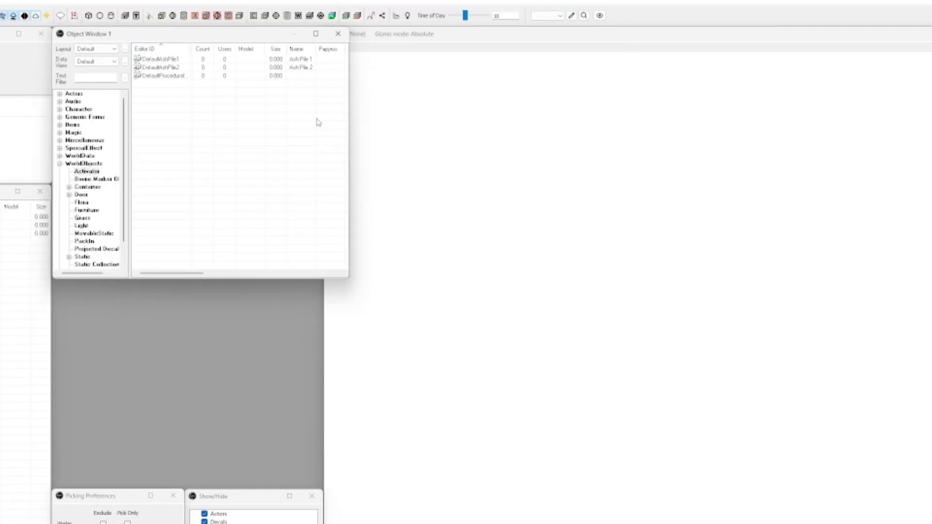
left_click_drag(348, 123, 323, 121)
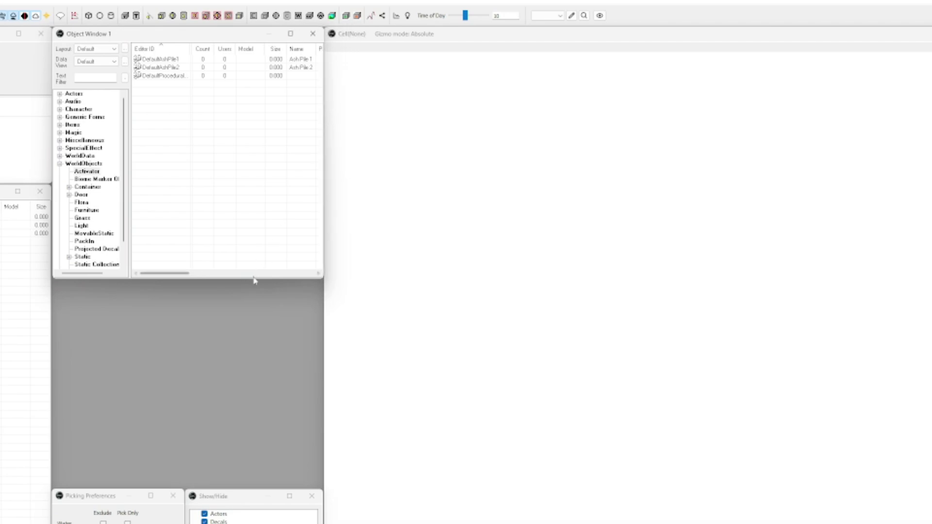
left_click_drag(254, 278, 257, 371)
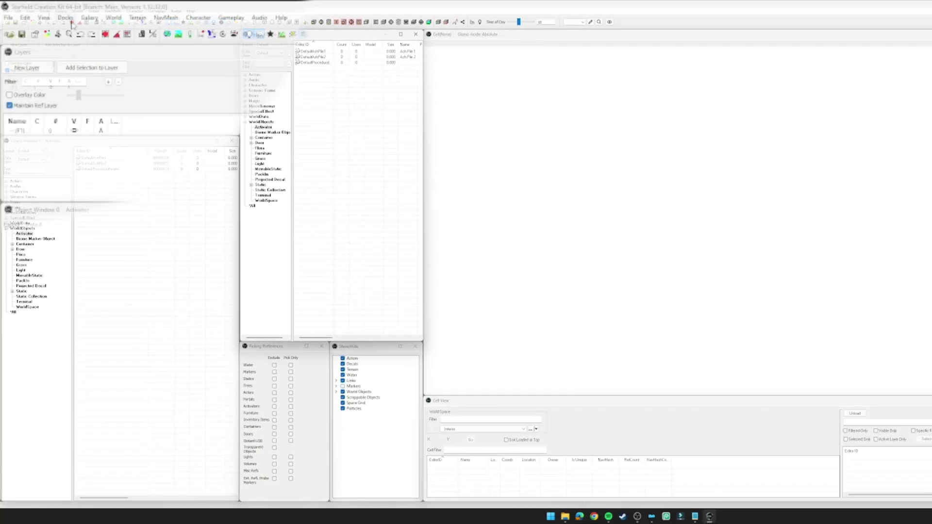
left_click(68, 19)
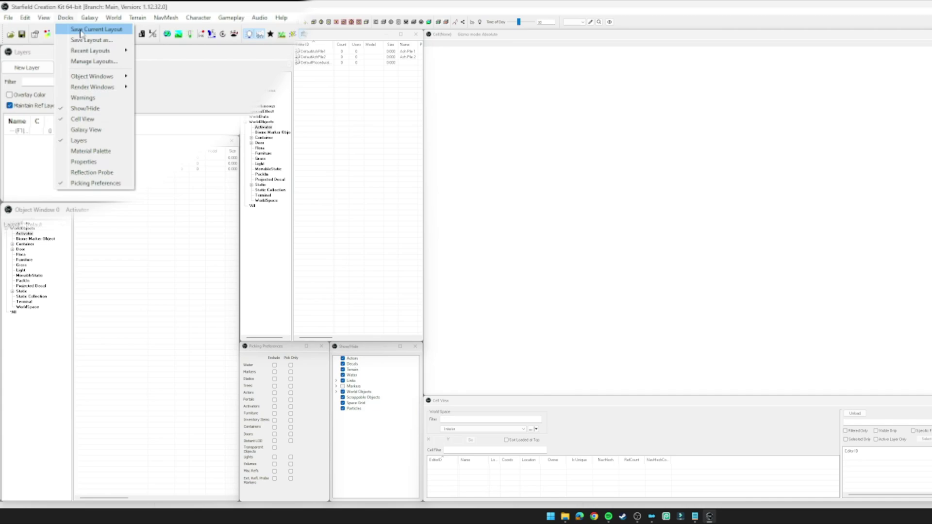
left_click(80, 30)
Switch to the Standard layout and focus the render window, Layers and Show/Hide panels.
left_click(68, 18)
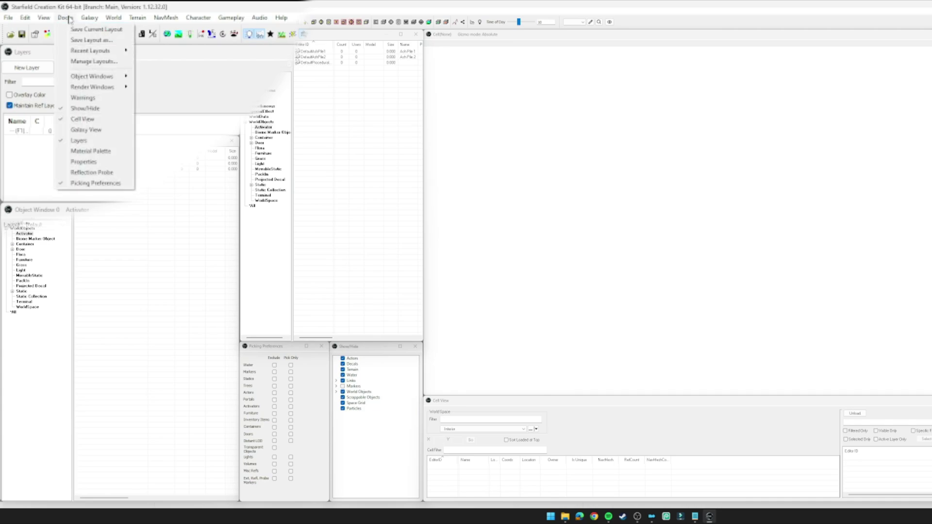
mouse_move(102, 51)
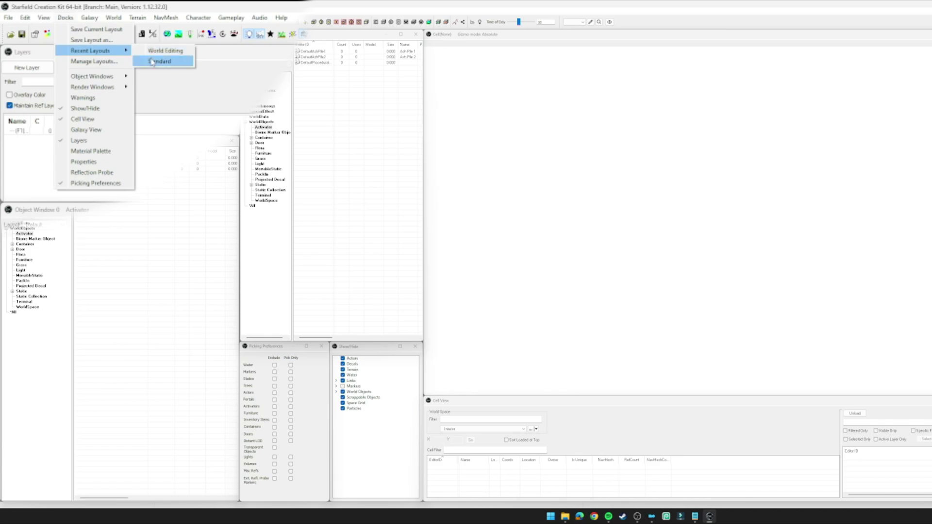
left_click(160, 61)
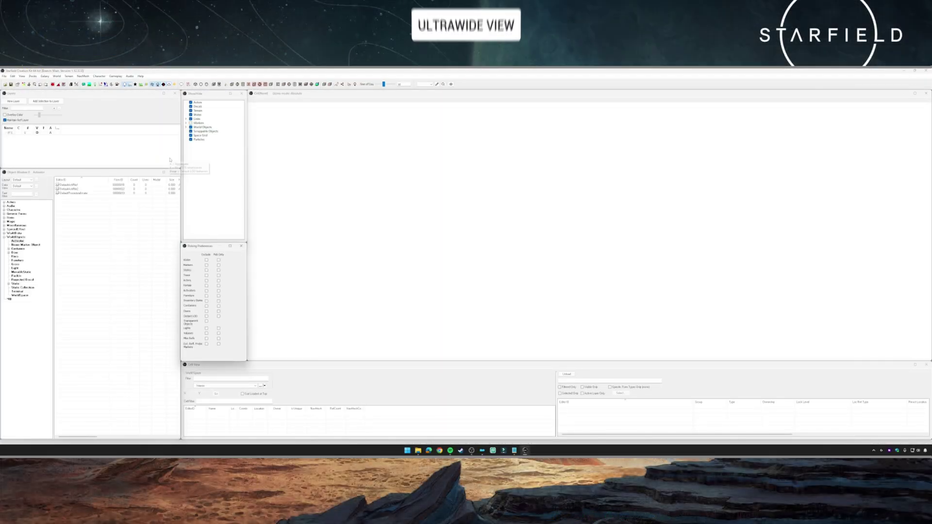
left_click(281, 183)
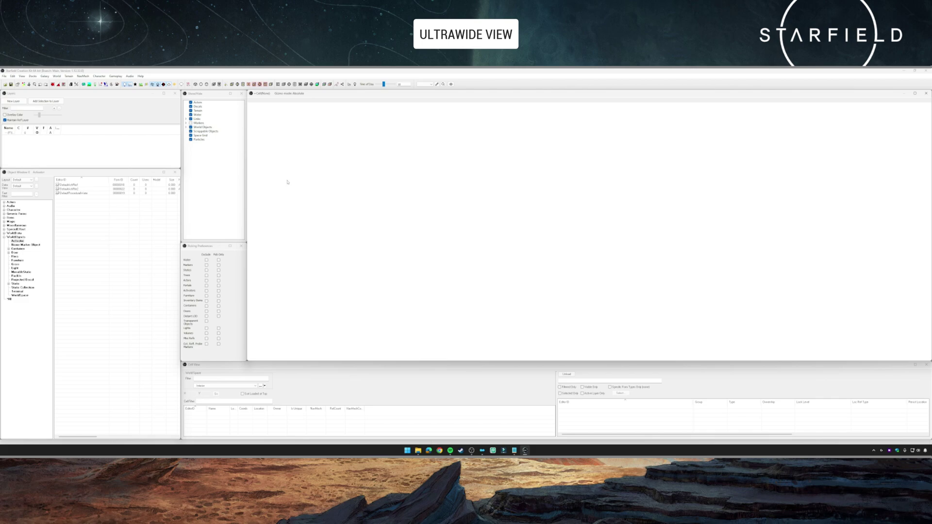
left_click(142, 159)
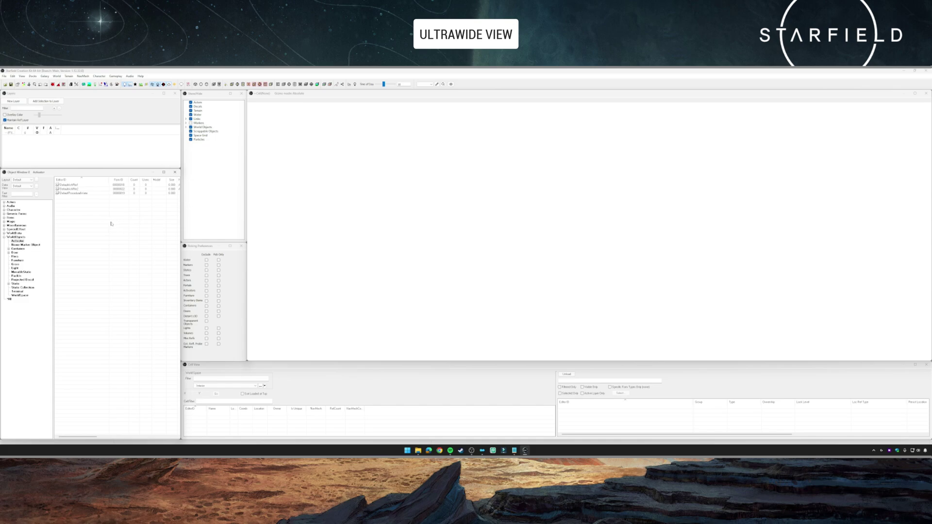
left_click(200, 218)
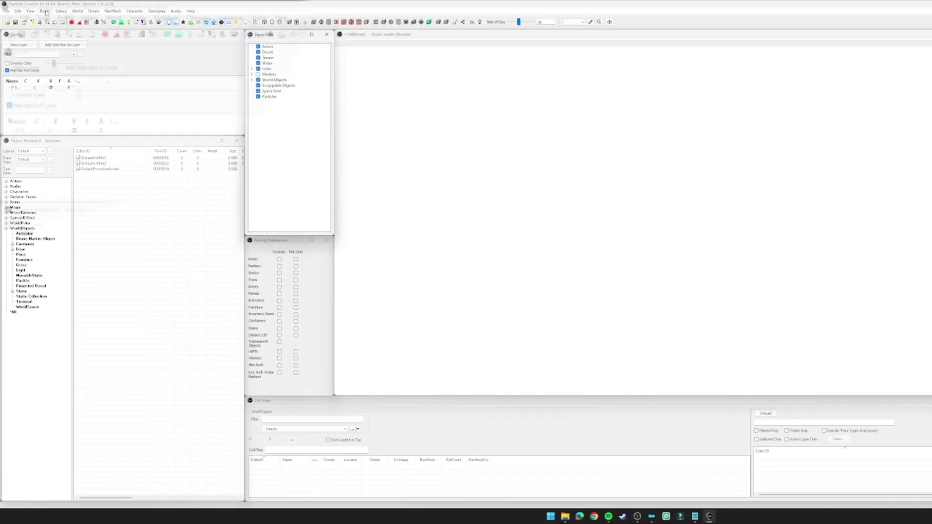
Choose Docks > Save Layout as... to save the arrangement under the Standard name.
left_click(32, 76)
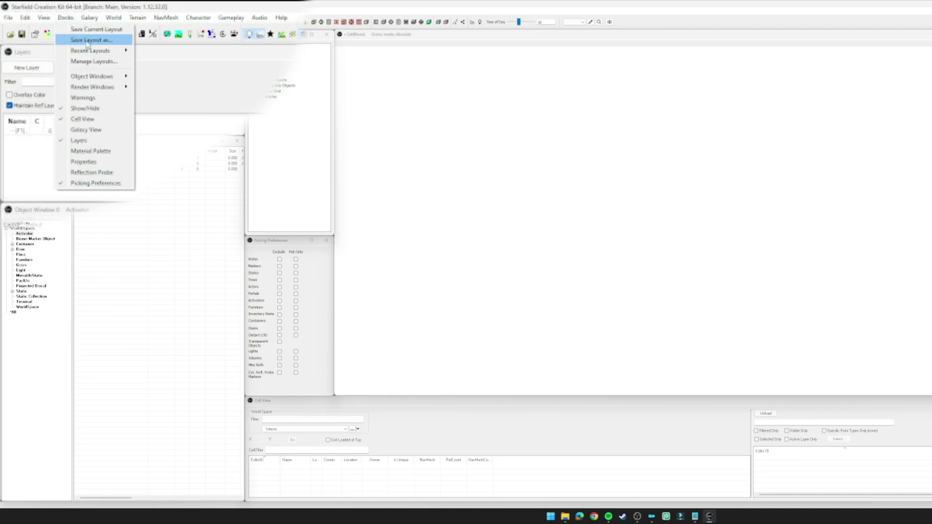
left_click(87, 41)
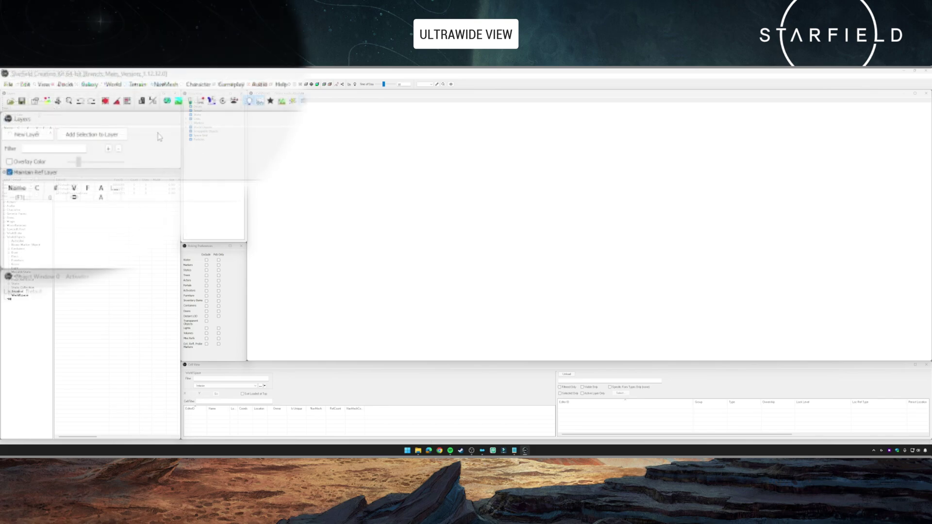
Switch to the World Editing layout via Docks > Recent Layouts.
left_click(33, 76)
mouse_move(81, 121)
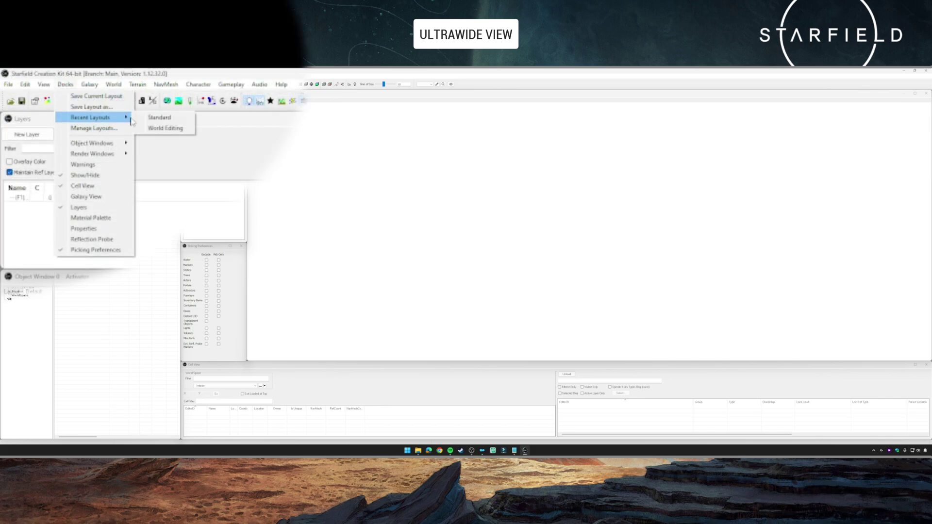
left_click(156, 128)
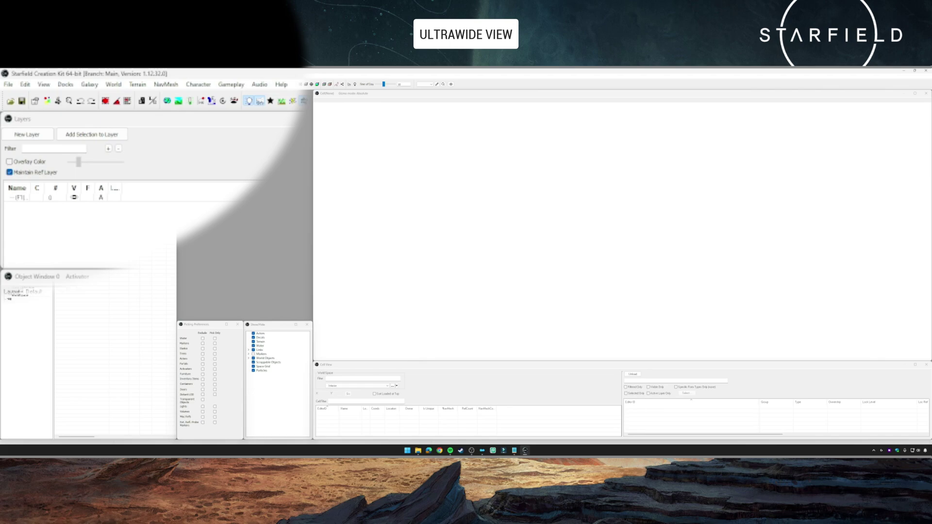
Open Object Window 1 and dock it in the empty top column, stretched down to Picking Preferences.
left_click(22, 77)
mouse_move(98, 122)
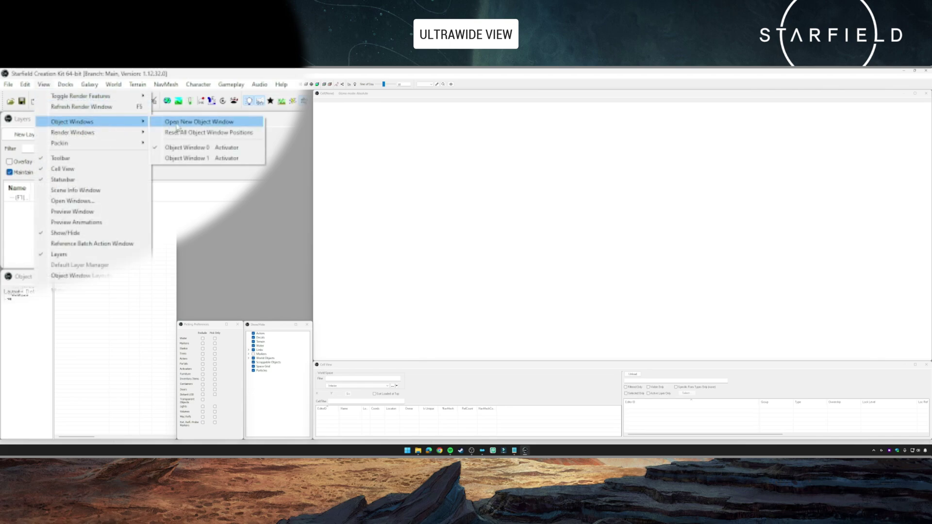
left_click(206, 159)
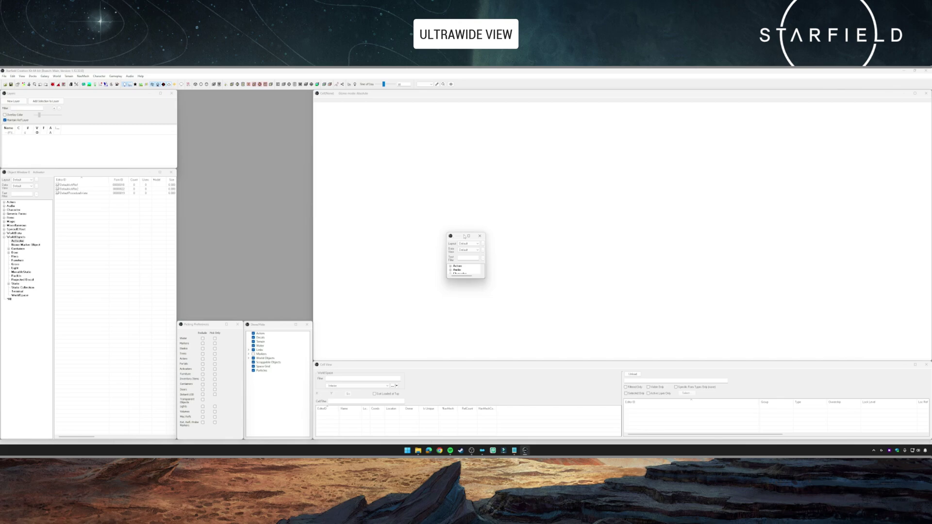
left_click_drag(485, 277, 585, 366)
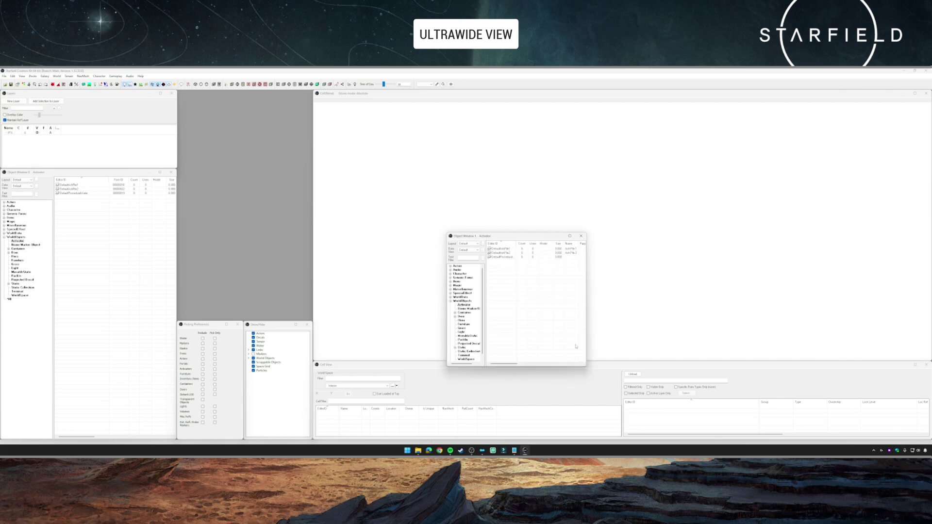
left_click_drag(537, 237, 267, 94)
left_click_drag(315, 125, 313, 126)
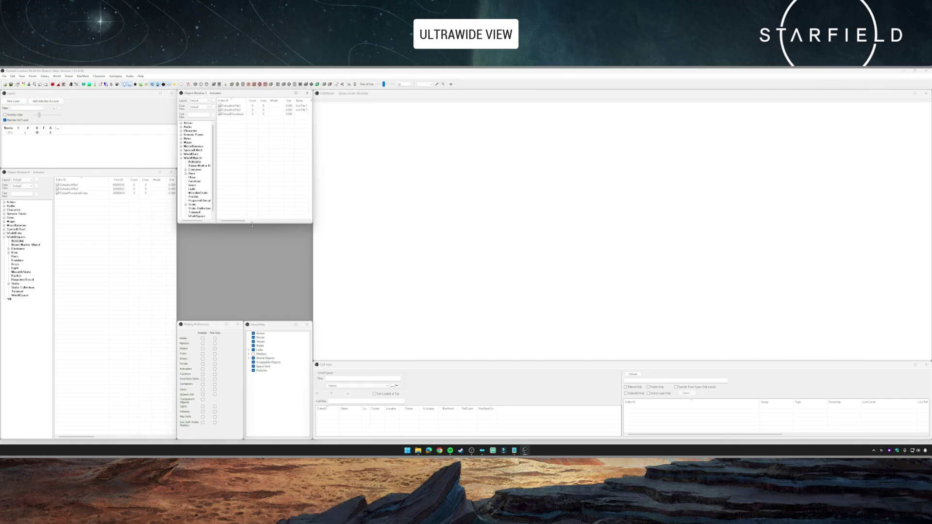
left_click_drag(252, 224, 260, 323)
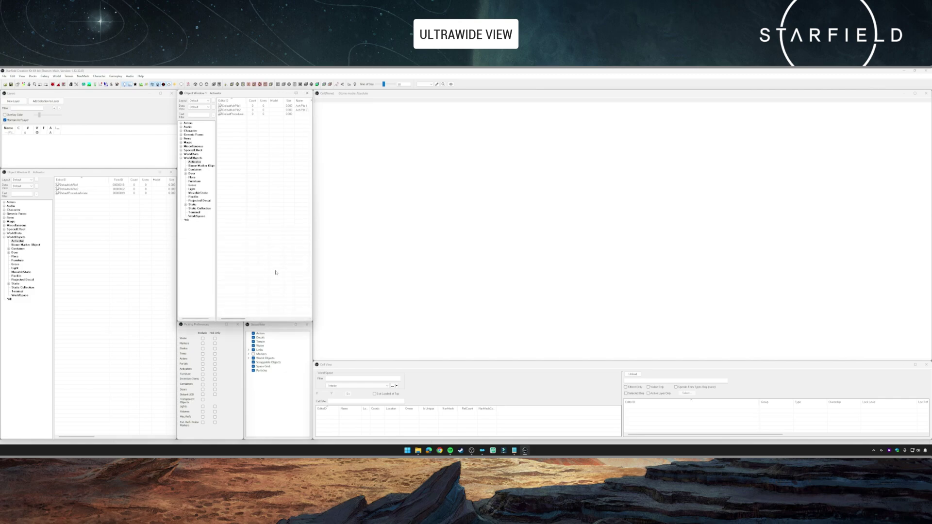
Save the two-Object-Window arrangement with Docks > Save Current Layout.
left_click(32, 76)
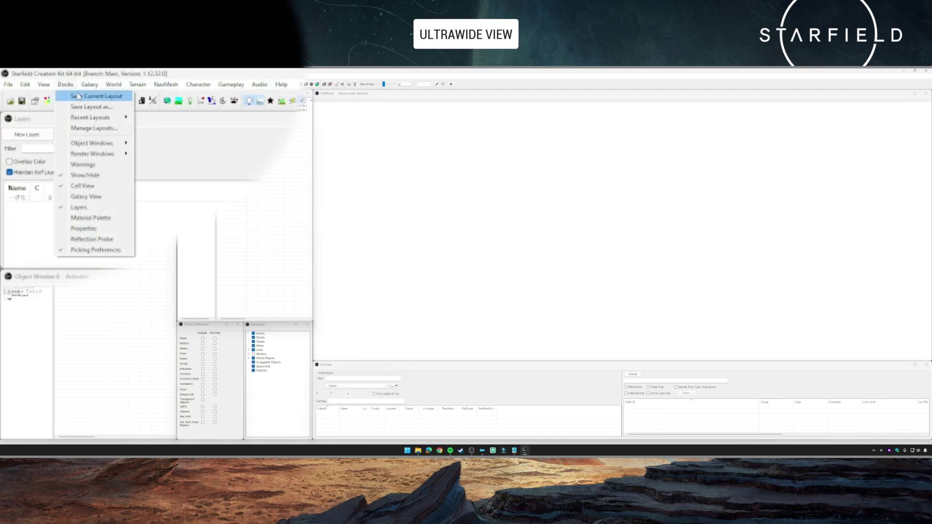
left_click(79, 96)
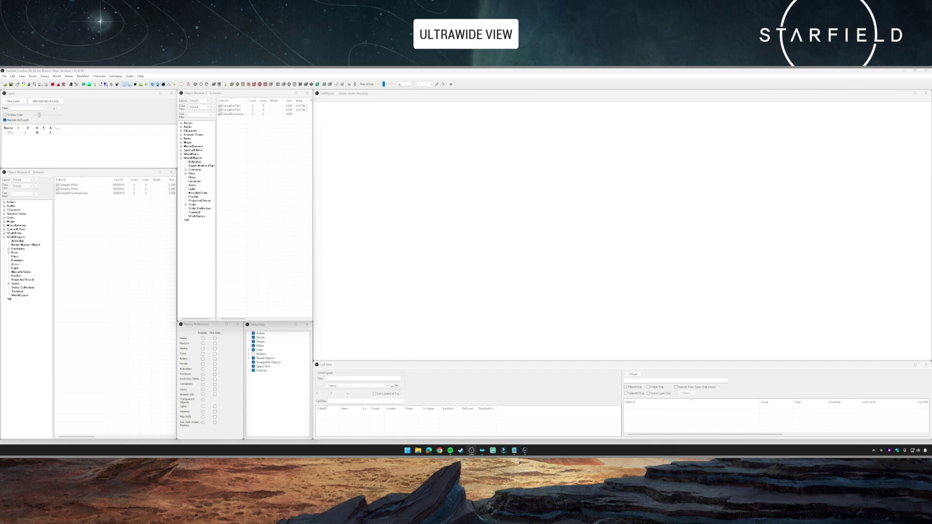
Open File Explorer and navigate to the Starfield game folder.
left_click(418, 450)
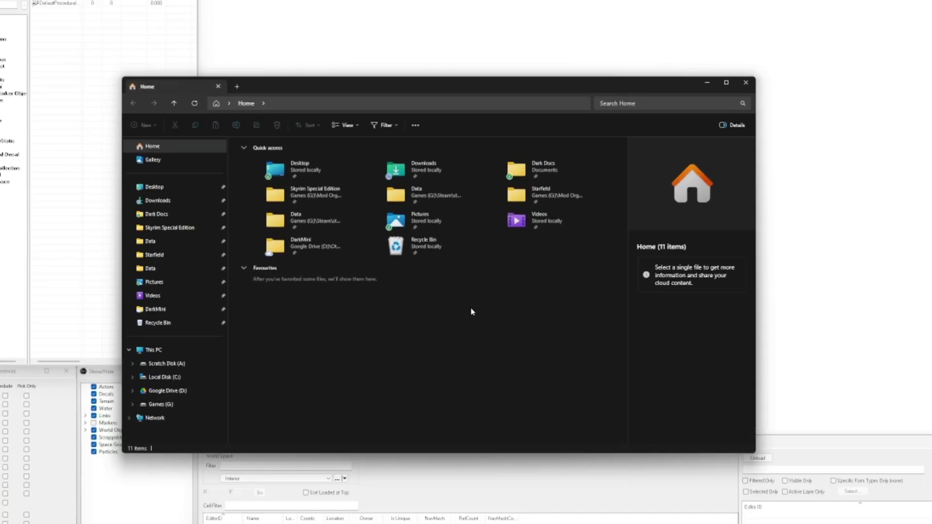
left_click(190, 269)
left_click(450, 102)
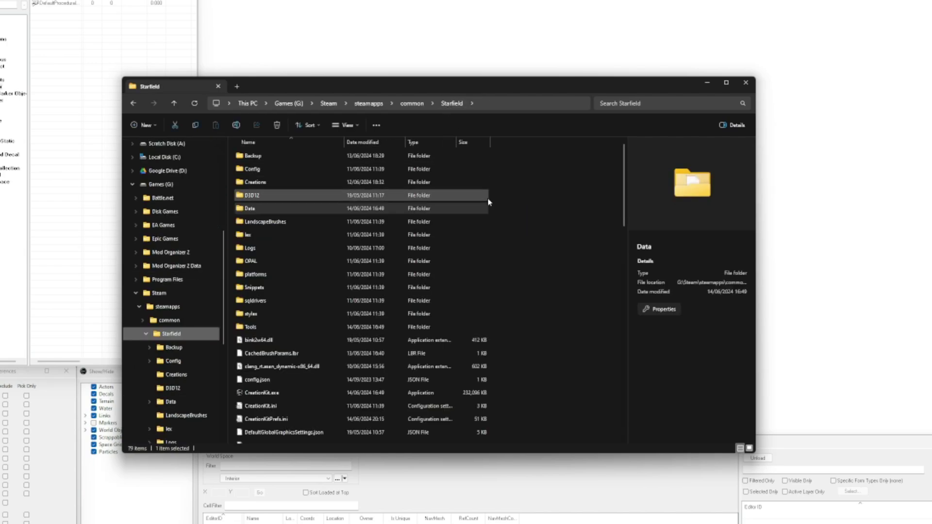
left_click(559, 198)
Inspect the details of CreationKit.exe, CreationKit.ini and CreationKitPrefs.ini.
scroll(502, 213, "down", 4)
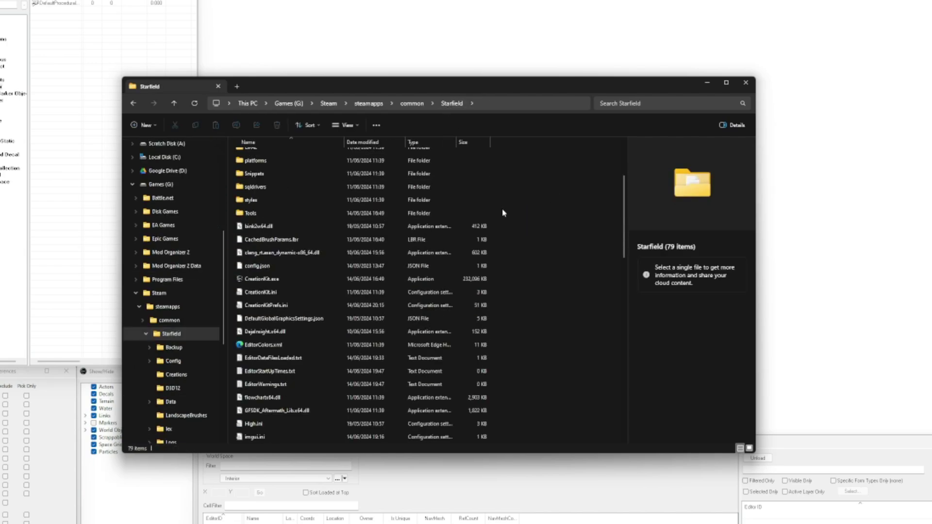
left_click(290, 242)
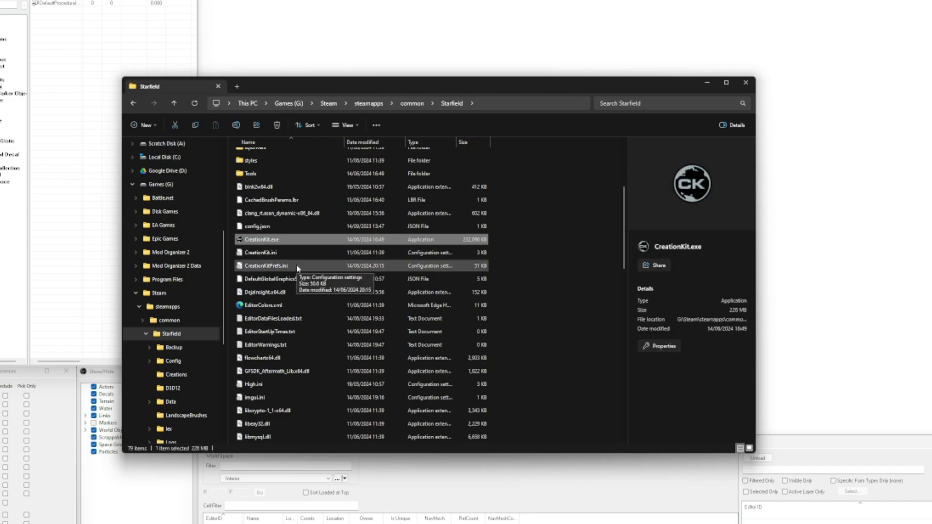
left_click(292, 253)
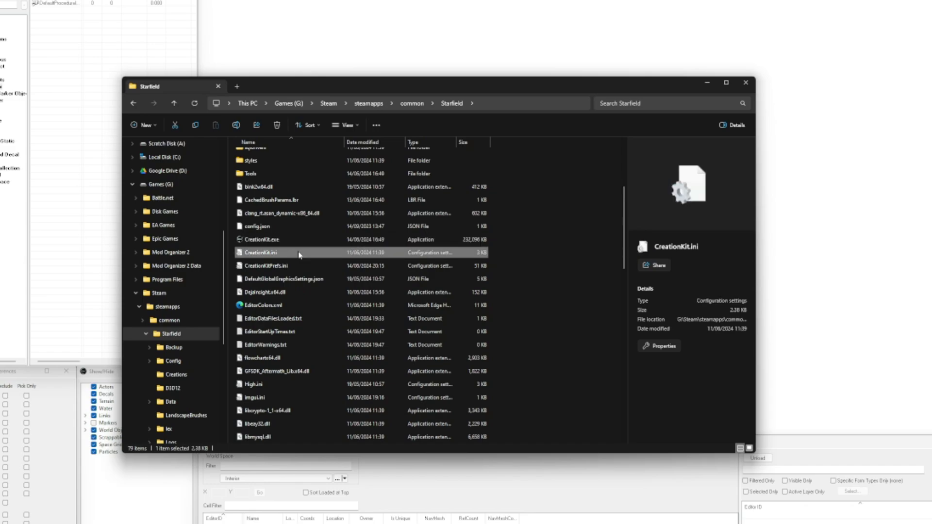
left_click(299, 266)
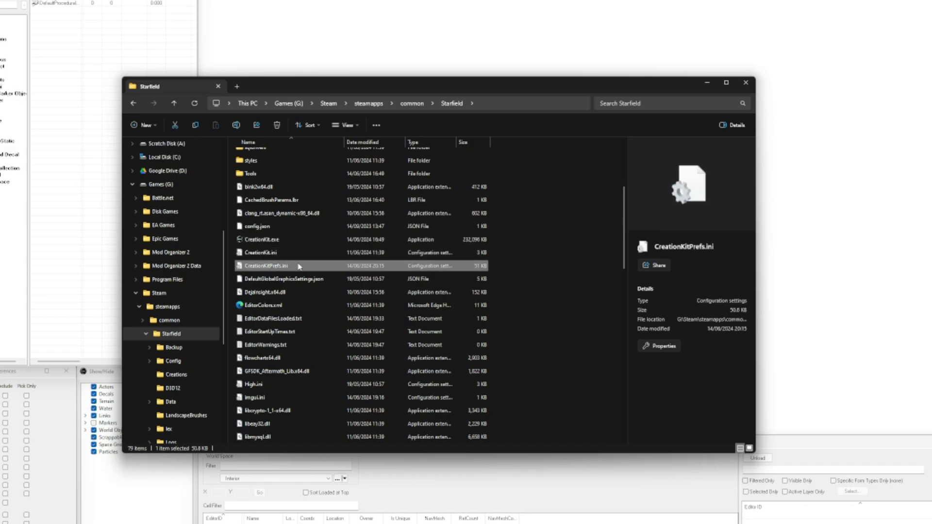
Select QtCreationKitSavedSettings.ini and bring up its context menu.
left_click(531, 261)
scroll(533, 261, "down", 3)
scroll(532, 261, "down", 6)
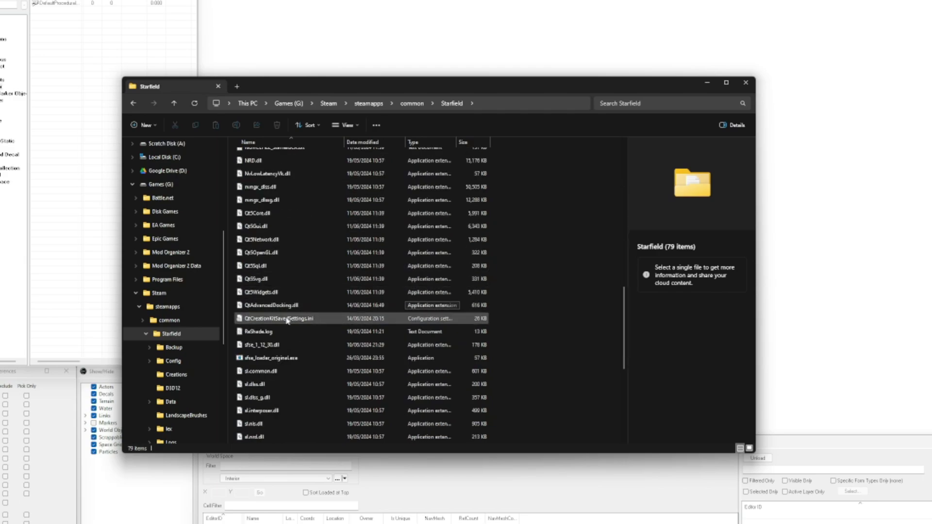
left_click(253, 320)
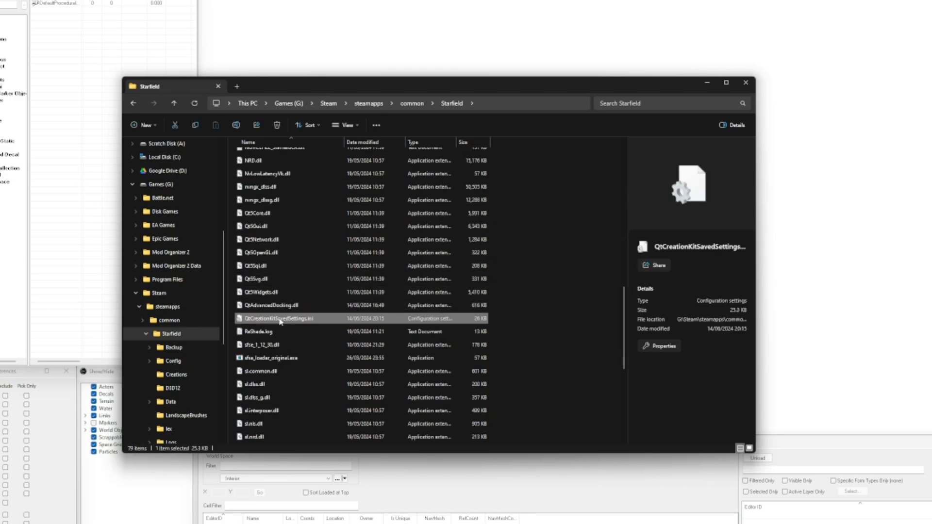
right_click(312, 319)
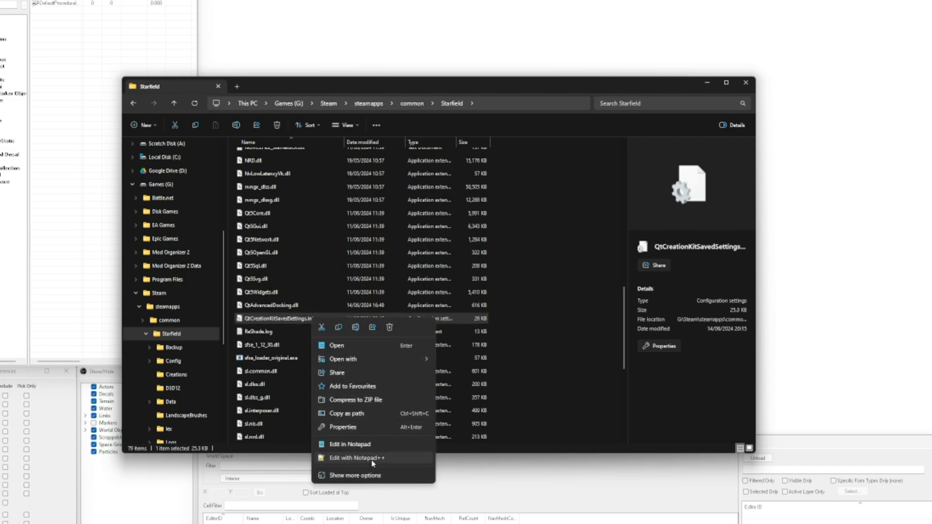
Open QtCreationKitSavedSettings.ini in Notepad++ and scroll through it, highlighting the [WTF] section heading.
left_click(357, 458)
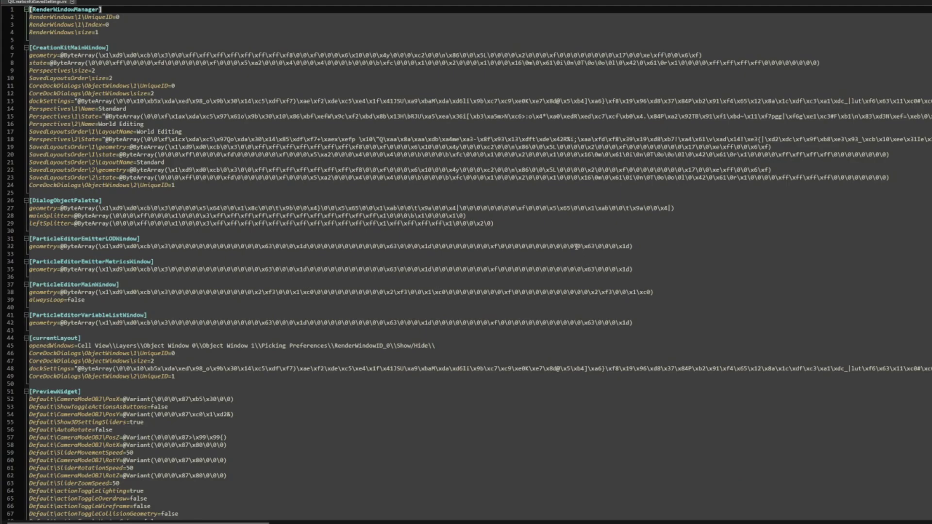
scroll(577, 247, "down", 20)
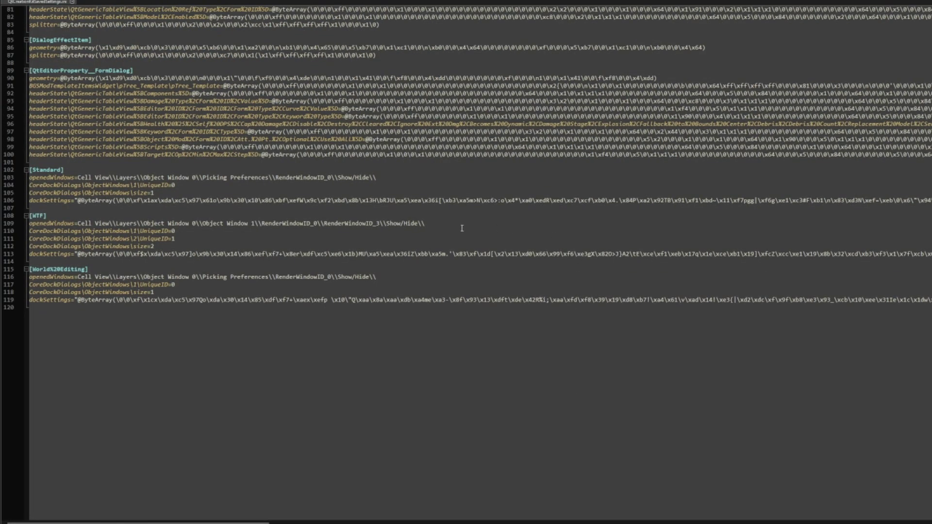
scroll(462, 228, "up", 1)
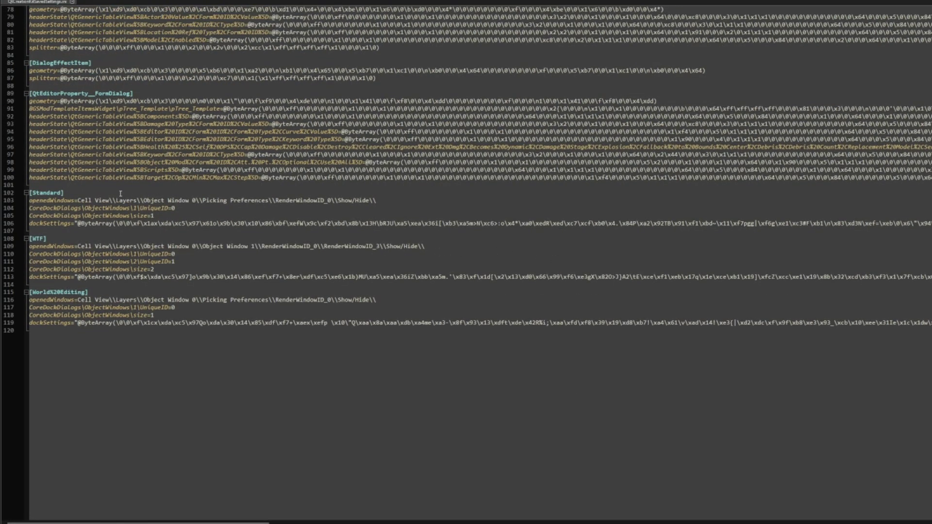
scroll(121, 193, "up", 1)
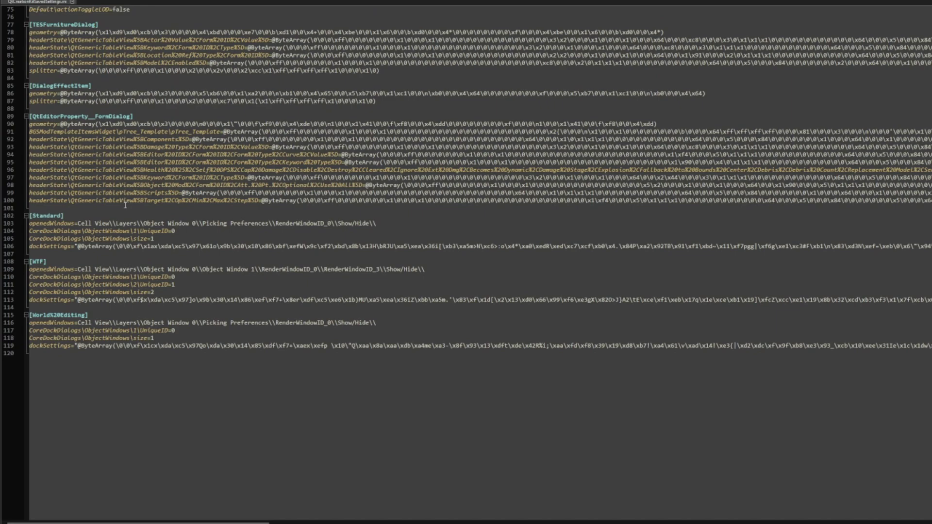
left_click(63, 262)
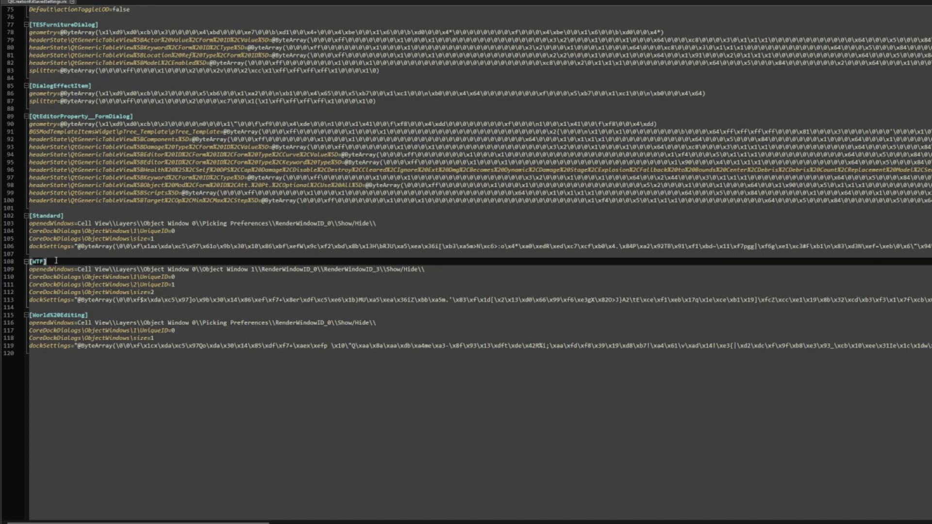
key("shift+Home")
scroll(121, 277, "up", 2)
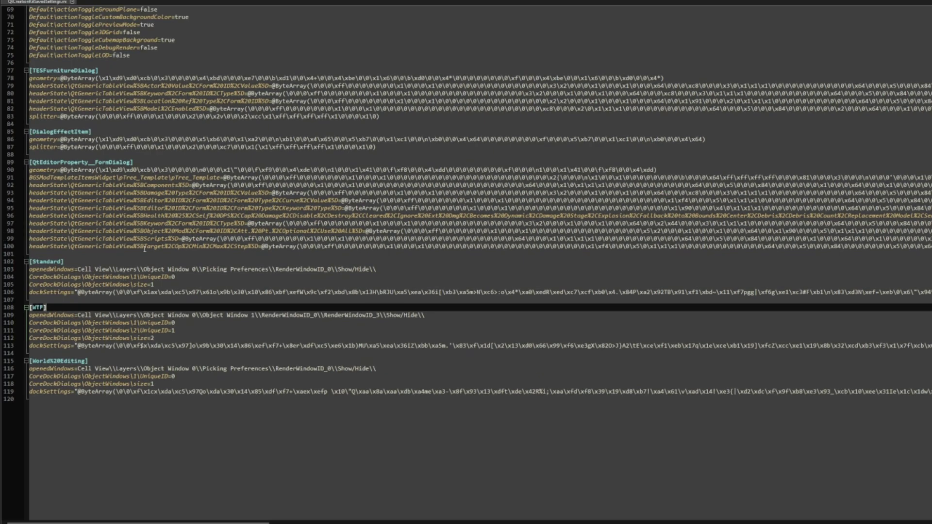
scroll(167, 222, "up", 14)
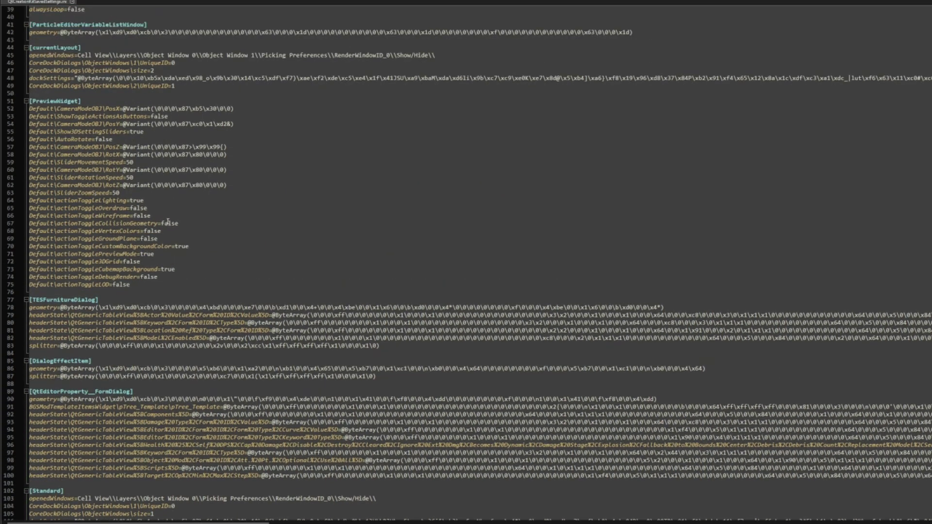
scroll(168, 222, "up", 9)
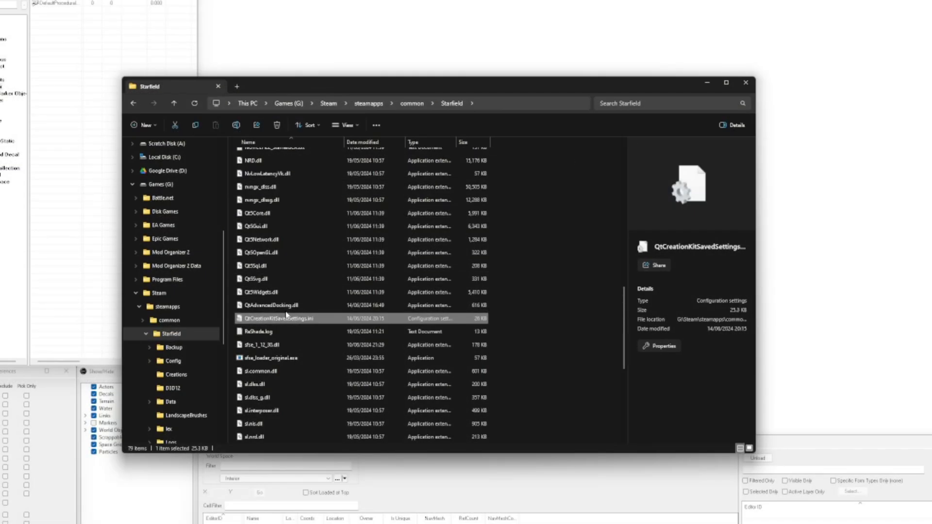
scroll(288, 315, "up", 3)
scroll(288, 316, "up", 8)
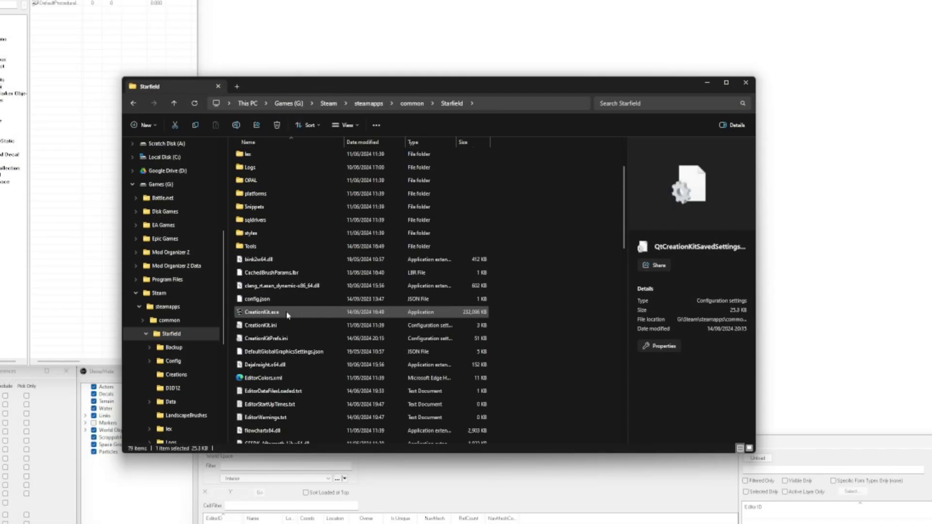
left_click(289, 326)
left_click(290, 338)
left_click(550, 329)
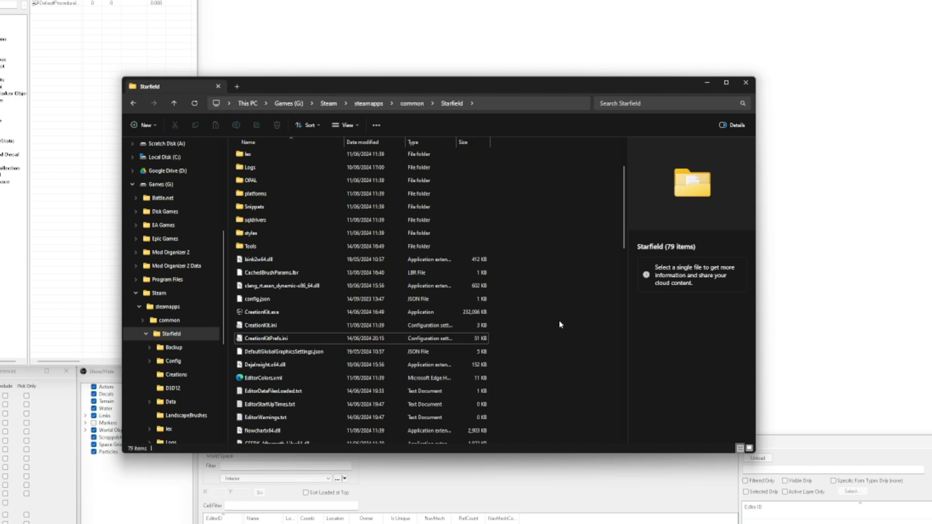
Close the File Explorer window to return to the Creation Kit editor.
left_click(745, 82)
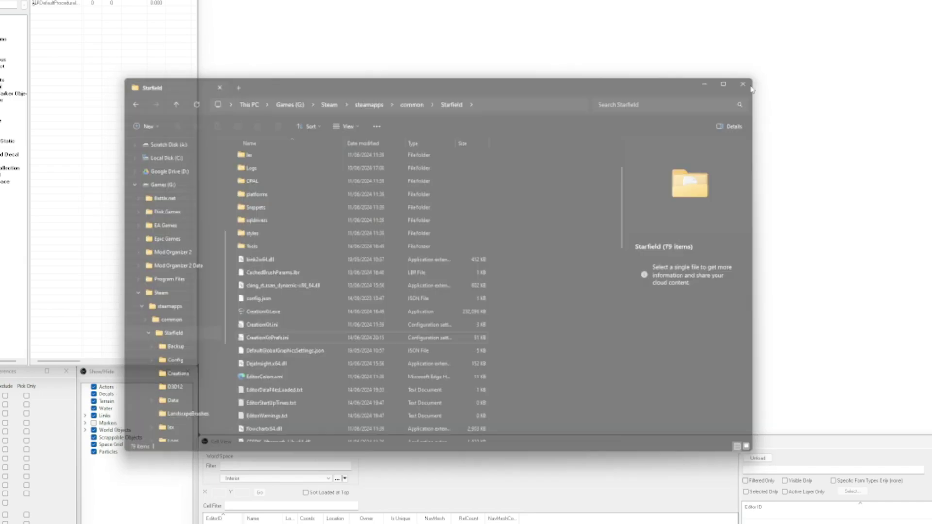